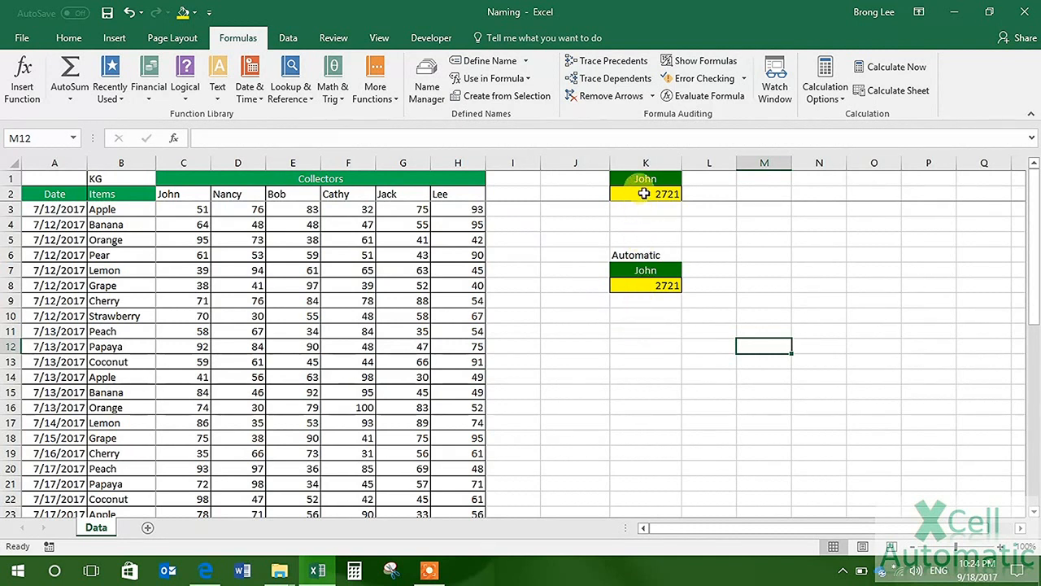
# Inspect the SUM formulas in K2 and K8 and the collector drop-down list in K7
pyautogui.click(642, 194)
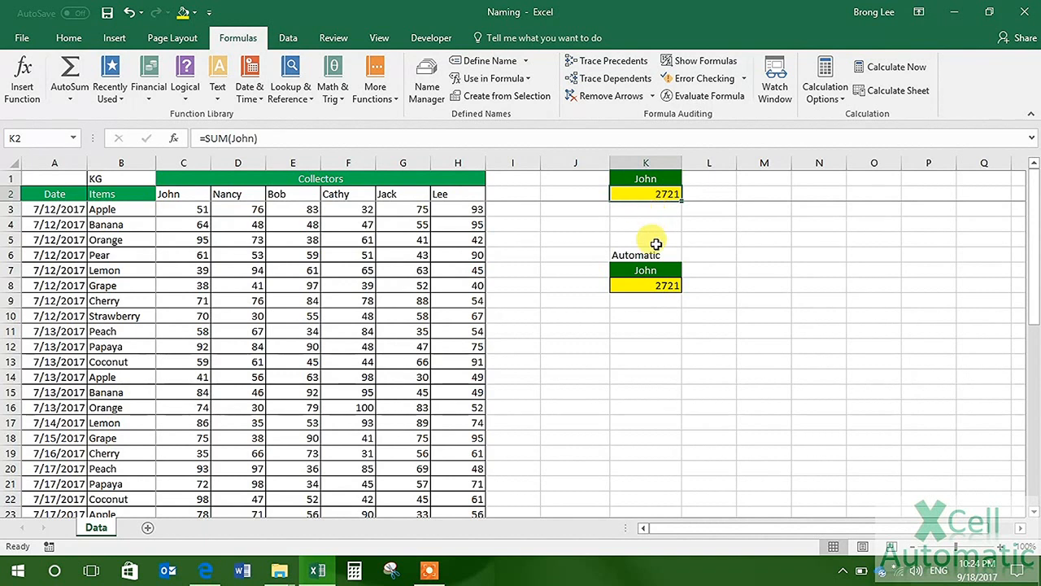
pyautogui.click(653, 285)
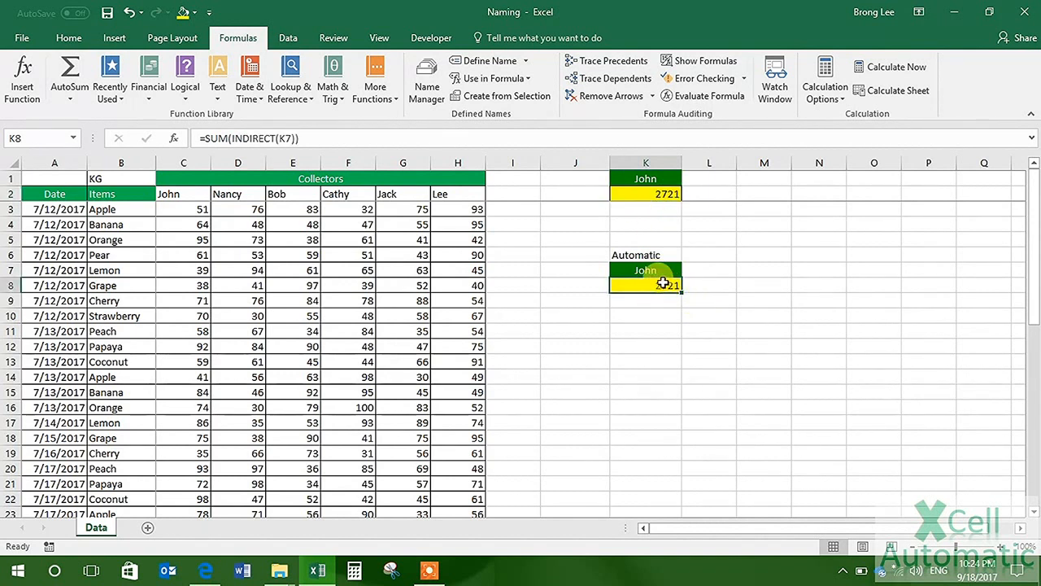
pyautogui.click(673, 270)
pyautogui.click(687, 270)
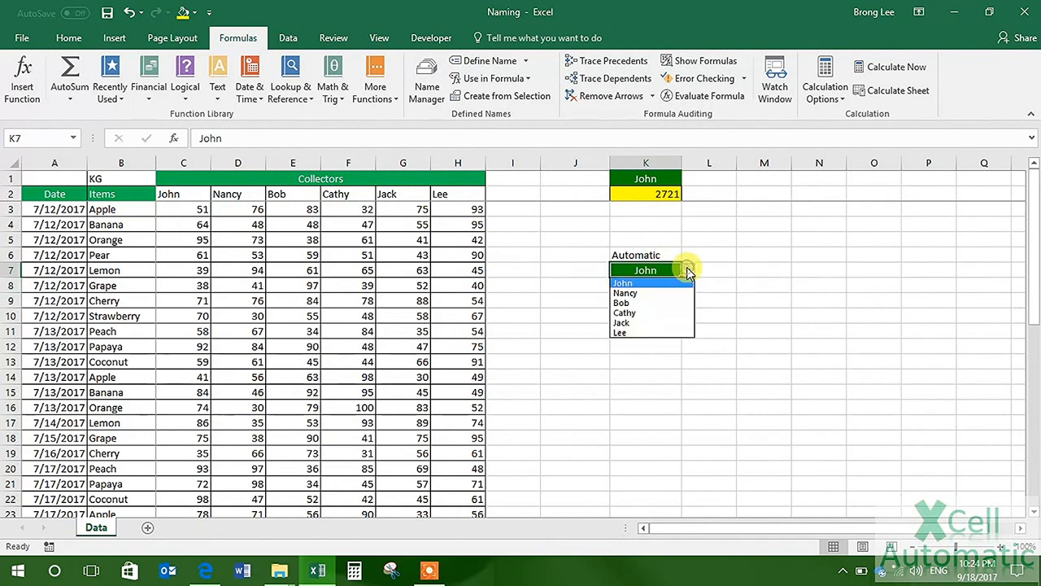
pyautogui.click(688, 270)
pyautogui.click(675, 284)
pyautogui.click(661, 270)
pyautogui.click(657, 333)
# Go to the end of the data table and select the empty cell C44 below it
pyautogui.scroll(-3, 232, 443)
pyautogui.scroll(-6, 232, 443)
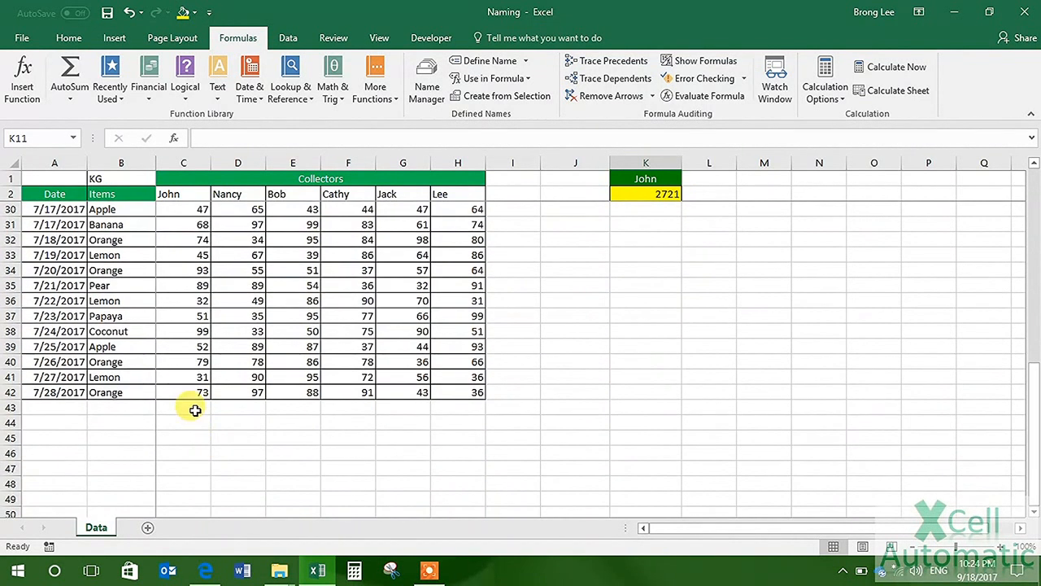
pyautogui.moveTo(197, 406); pyautogui.dragTo(195, 432)
pyautogui.click(195, 430)
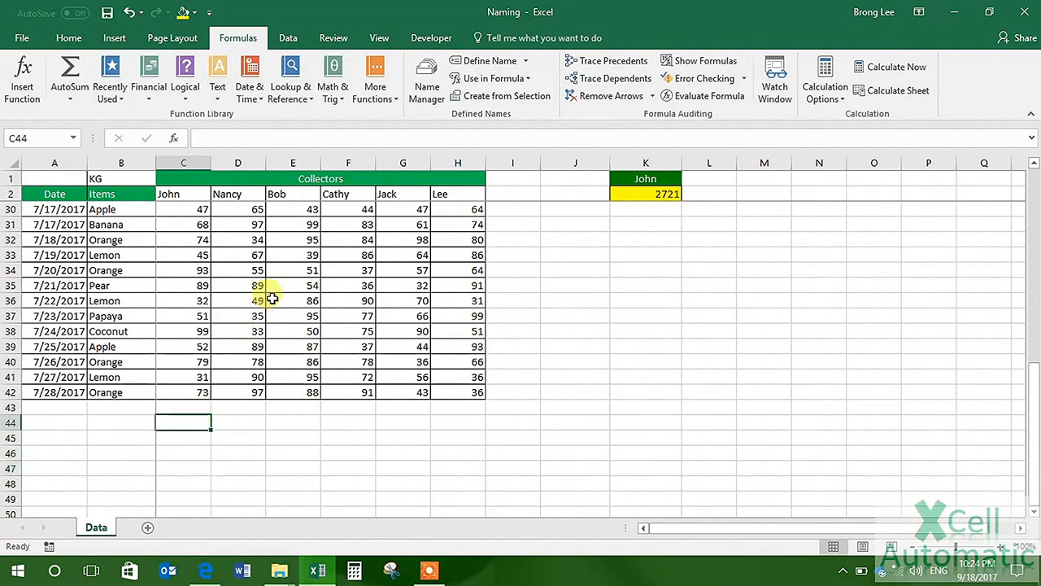
# Open the Name Manager and examine which cells the column C collector's name refers to
pyautogui.click(424, 81)
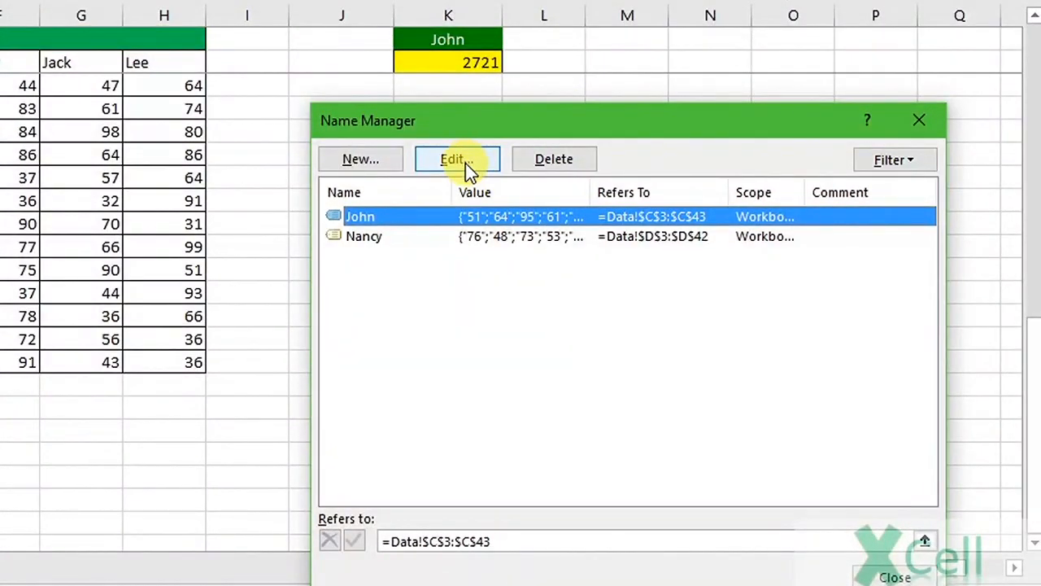
pyautogui.click(386, 234)
pyautogui.click(395, 218)
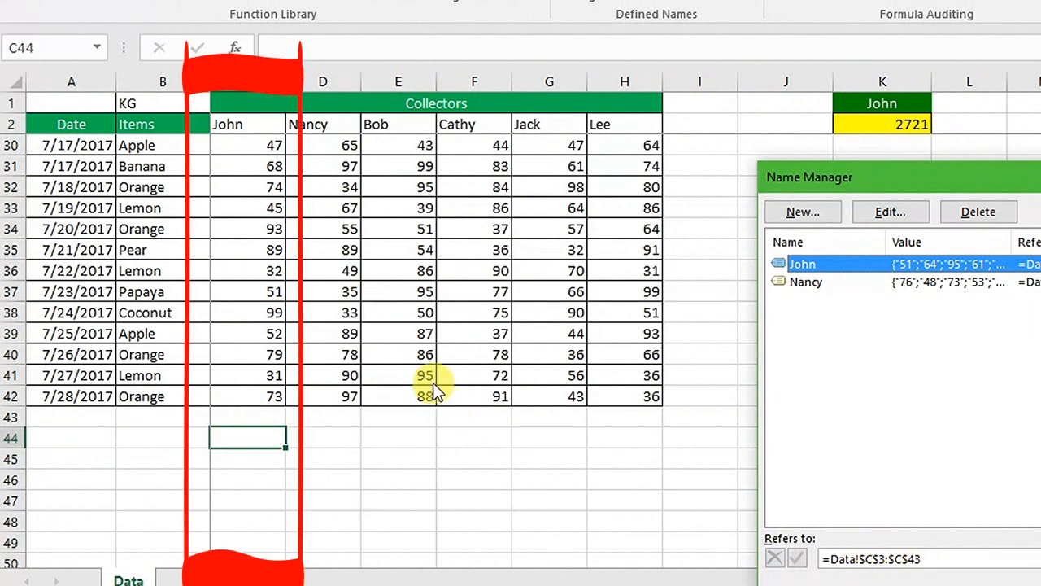
pyautogui.scroll(9, 297, 221)
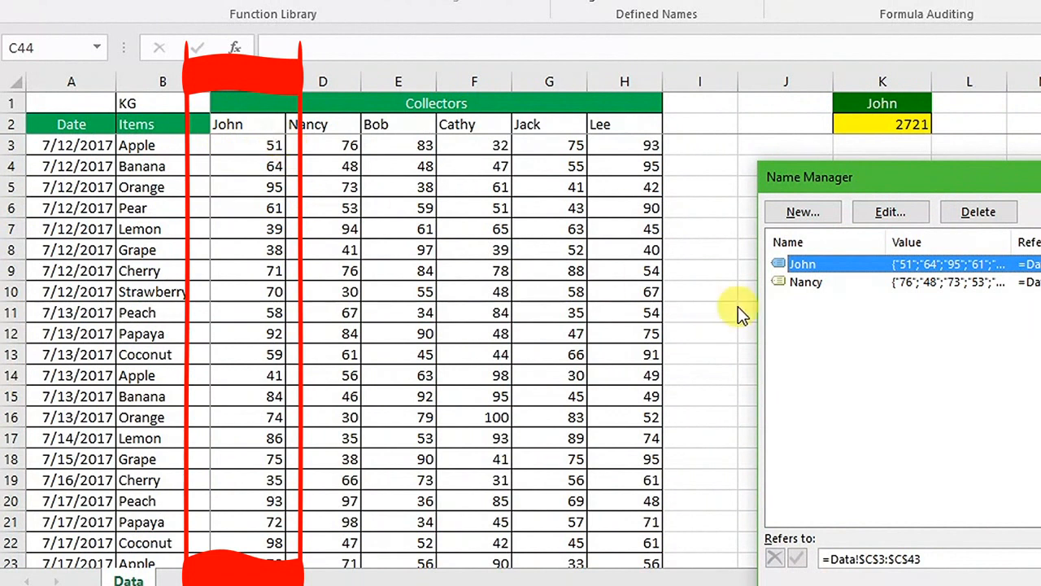
pyautogui.scroll(-10, 504, 461)
pyautogui.scroll(1, 504, 461)
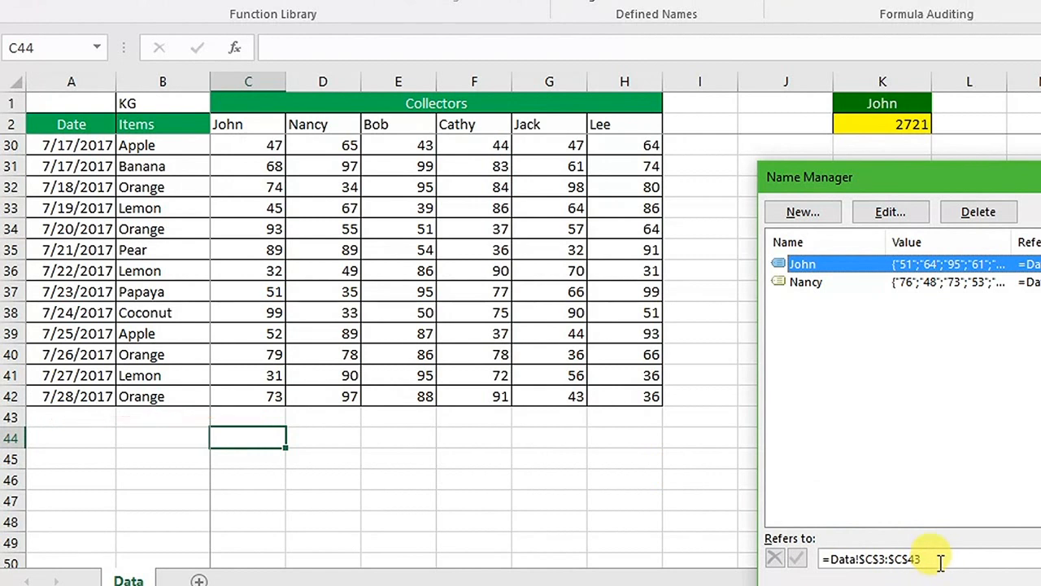
pyautogui.click(928, 557)
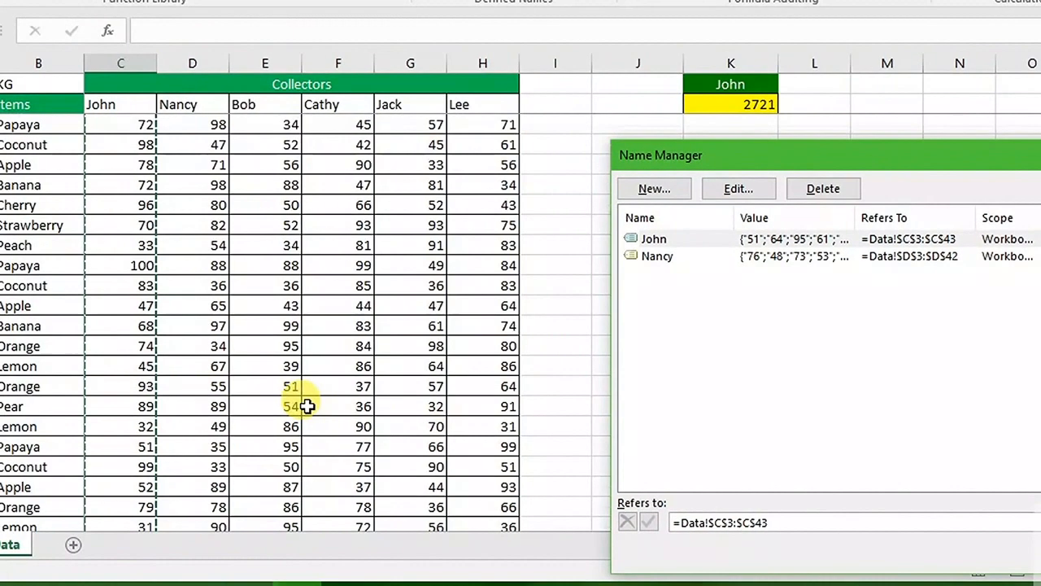
pyautogui.scroll(-4, 298, 407)
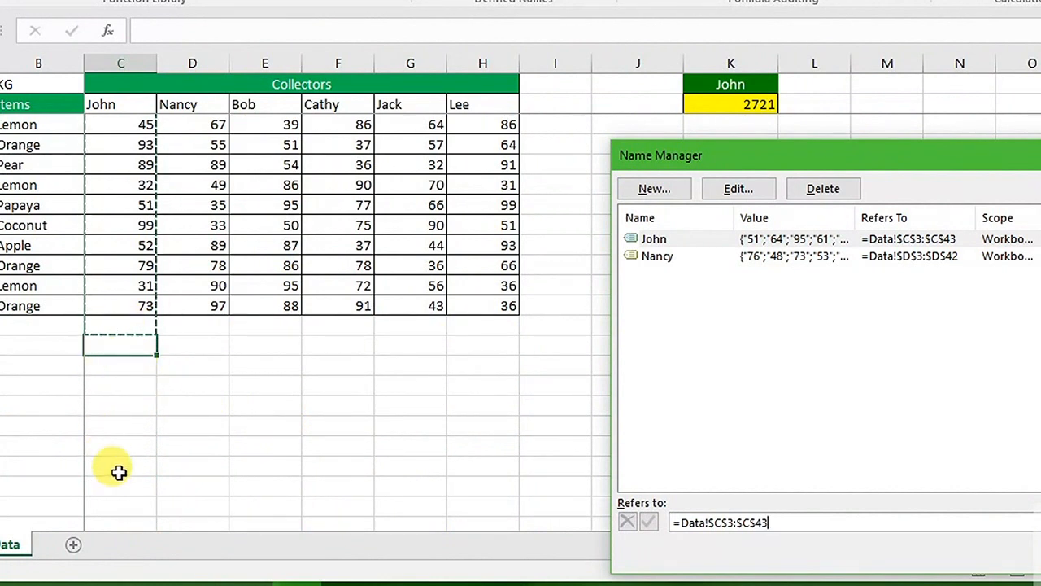
pyautogui.scroll(-2, 114, 468)
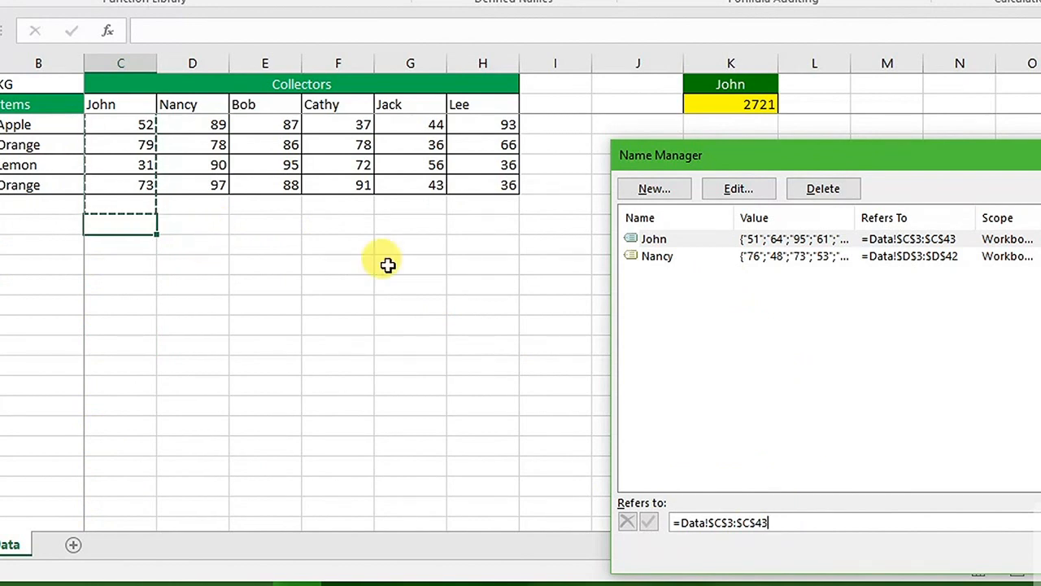
# Open the column C collector's defined name for editing and delete its reference after the equals sign
pyautogui.click(679, 242)
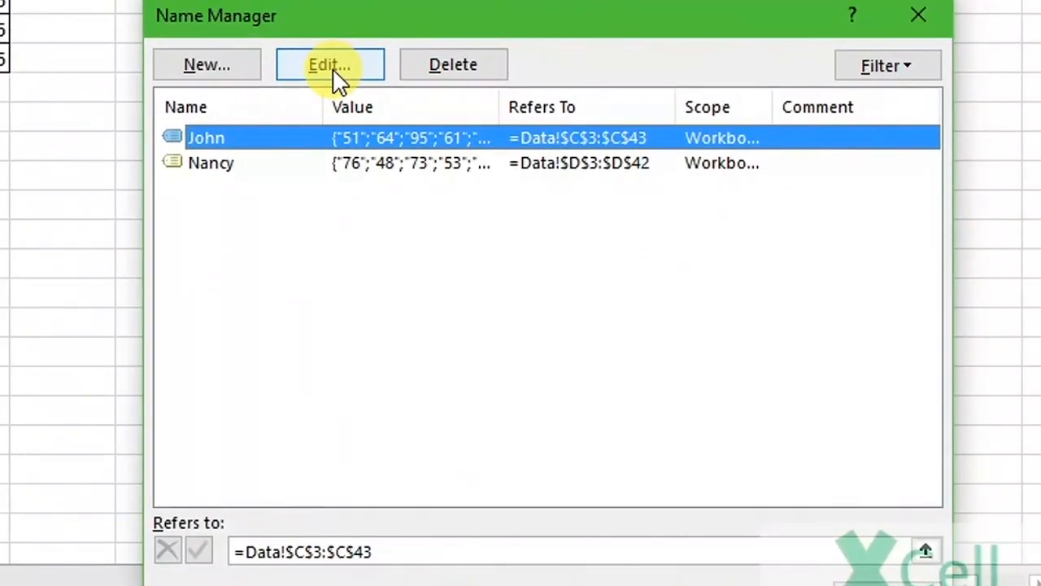
pyautogui.click(740, 192)
pyautogui.doubleClick(357, 166)
pyautogui.moveTo(348, 134); pyautogui.dragTo(244, 51)
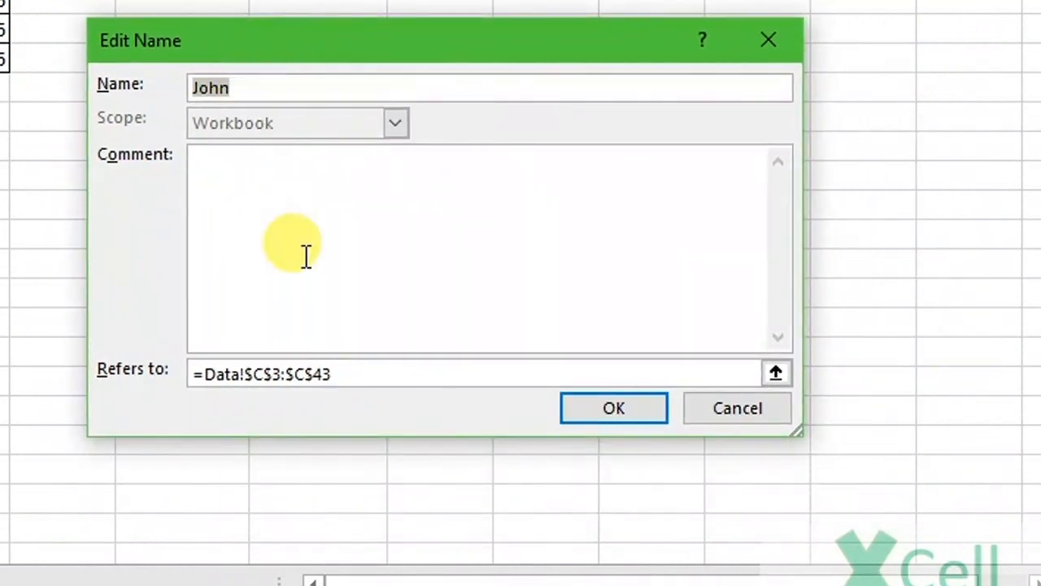
pyautogui.click(356, 376)
pyautogui.moveTo(358, 376); pyautogui.dragTo(210, 375)
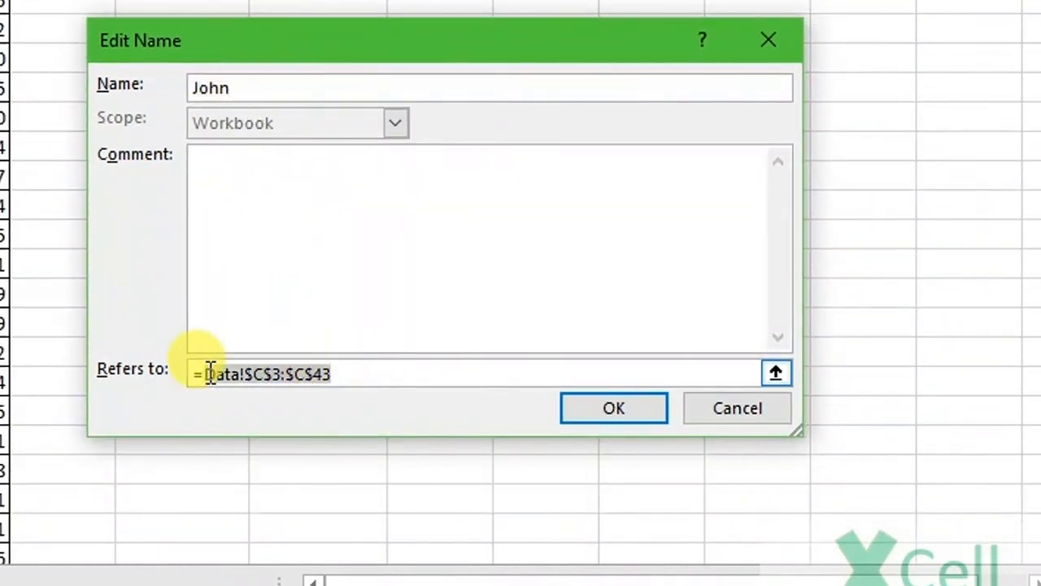
pyautogui.press('BackSpace')
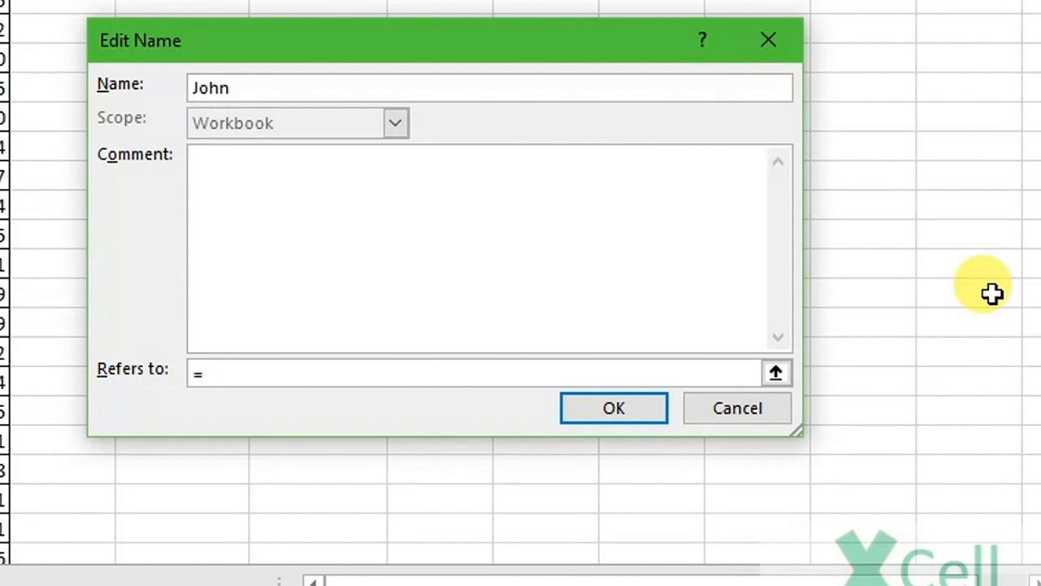
# Start the name's reference as an OFFSET formula from Data!$C$3 with row and column offsets of 0
pyautogui.write('offset(')
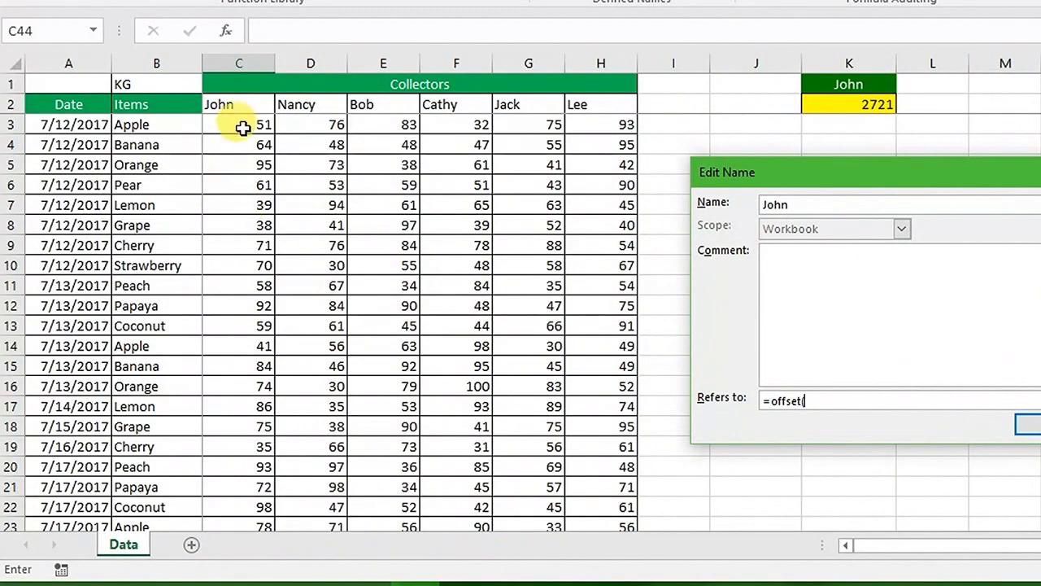
pyautogui.click(242, 130)
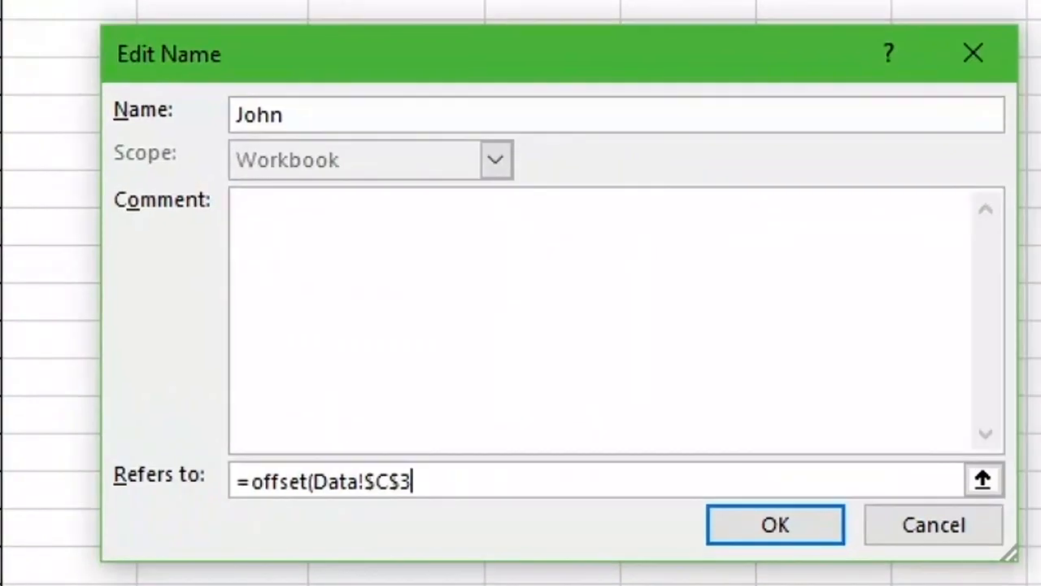
pyautogui.write(',0,0')
pyautogui.press('BackSpace')
pyautogui.press('BackSpace')
pyautogui.write(',0')
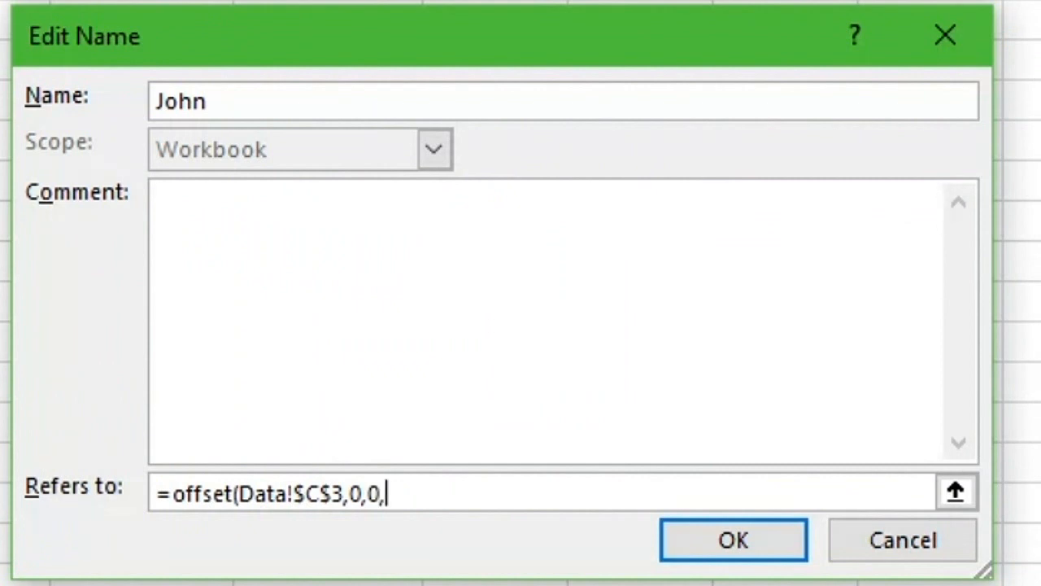
# Complete the OFFSET height as counta(Data!$C$3:$C$5000)-0, save the name and close the Name Manager
pyautogui.write(',count')
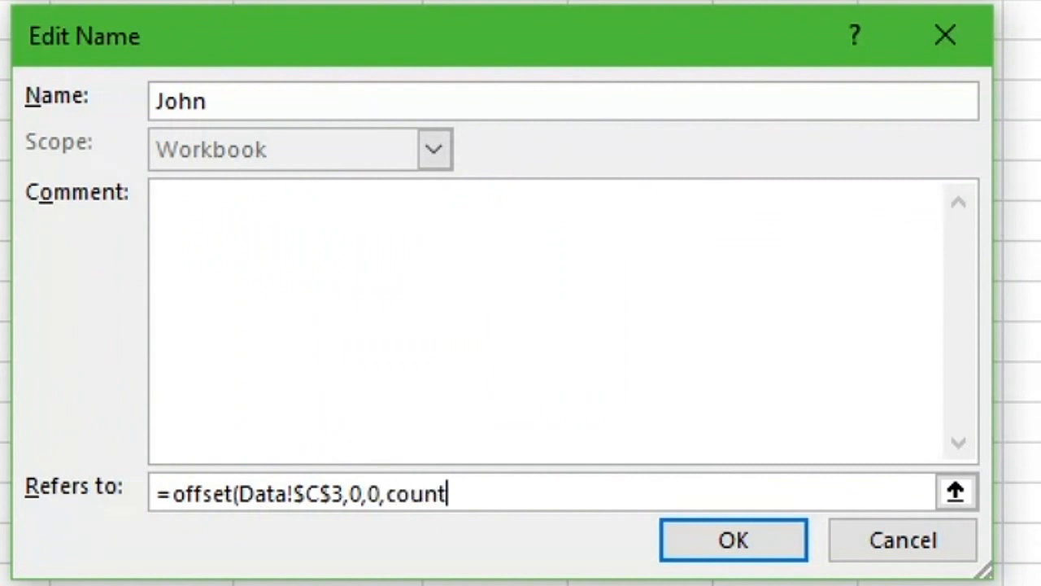
pyautogui.write('a(')
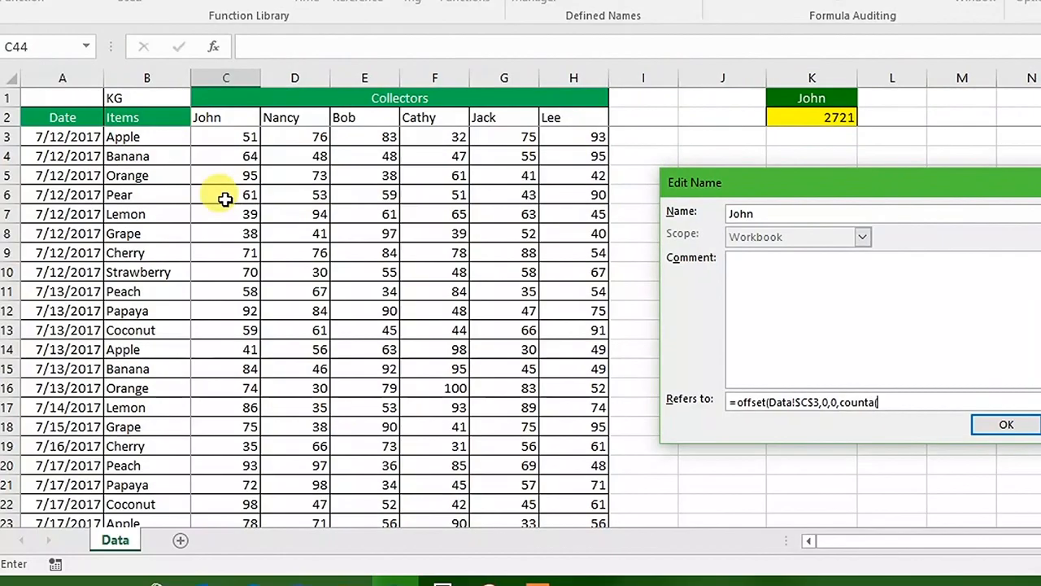
pyautogui.click(235, 137)
pyautogui.moveTo(235, 137); pyautogui.dragTo(253, 503)
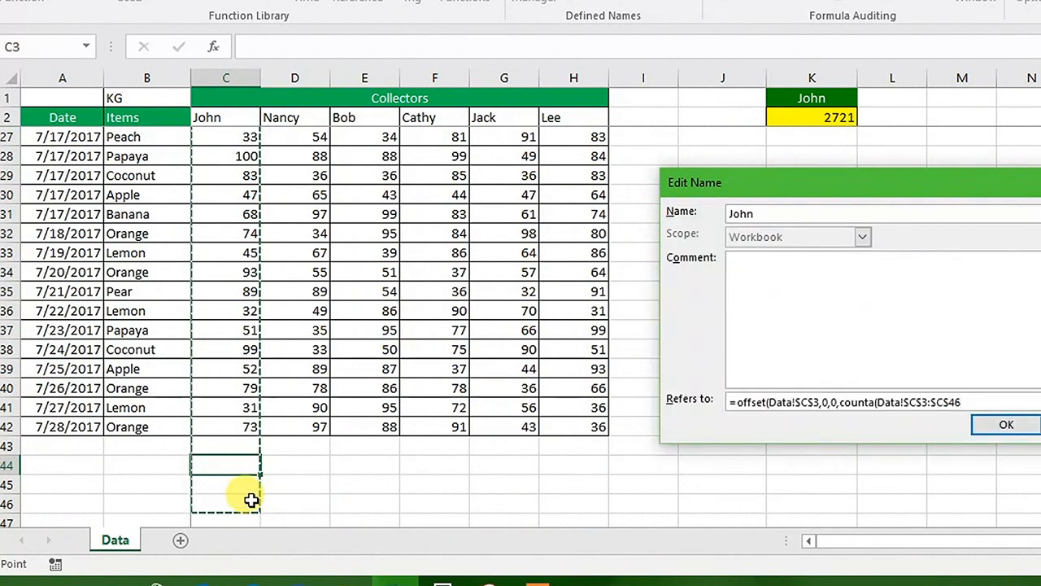
pyautogui.scroll(-2, 249, 456)
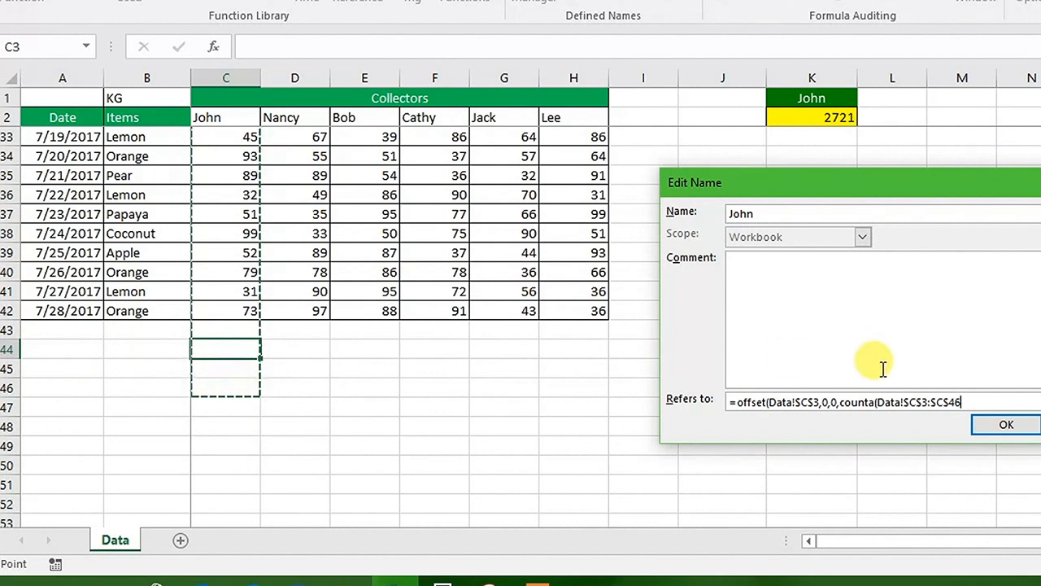
pyautogui.press('BackSpace')
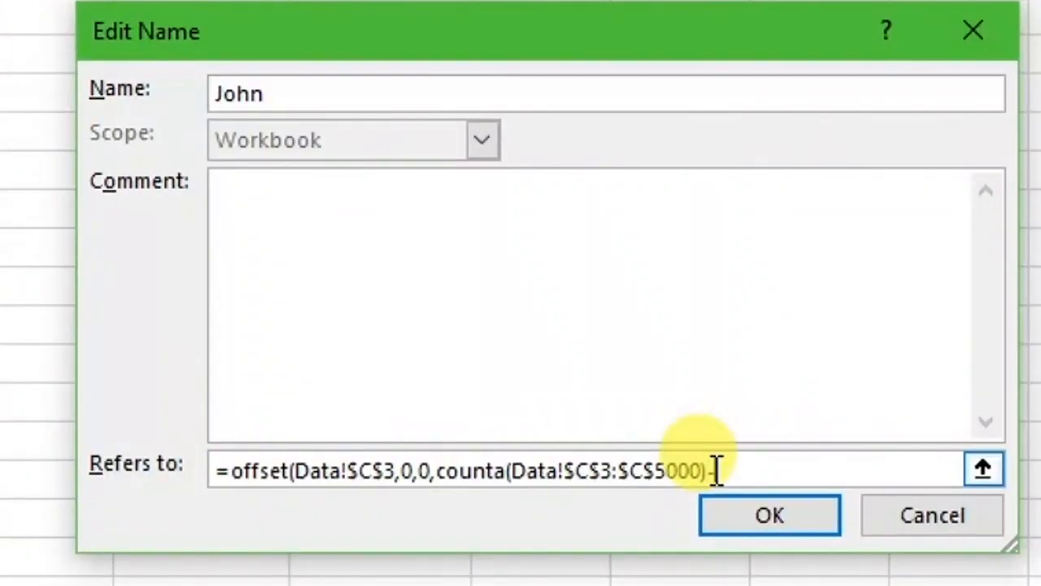
pyautogui.write('1')
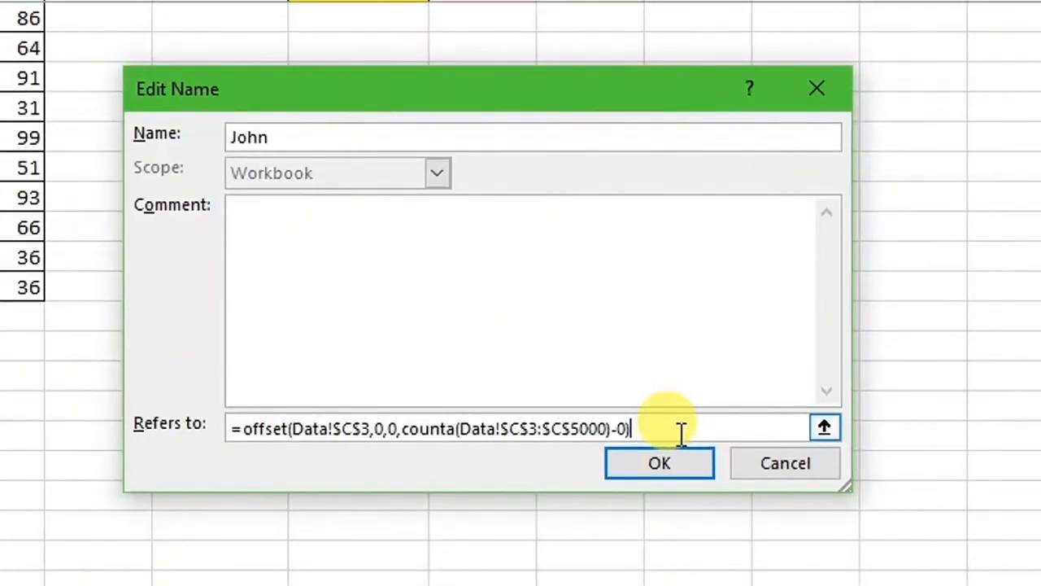
pyautogui.click(658, 464)
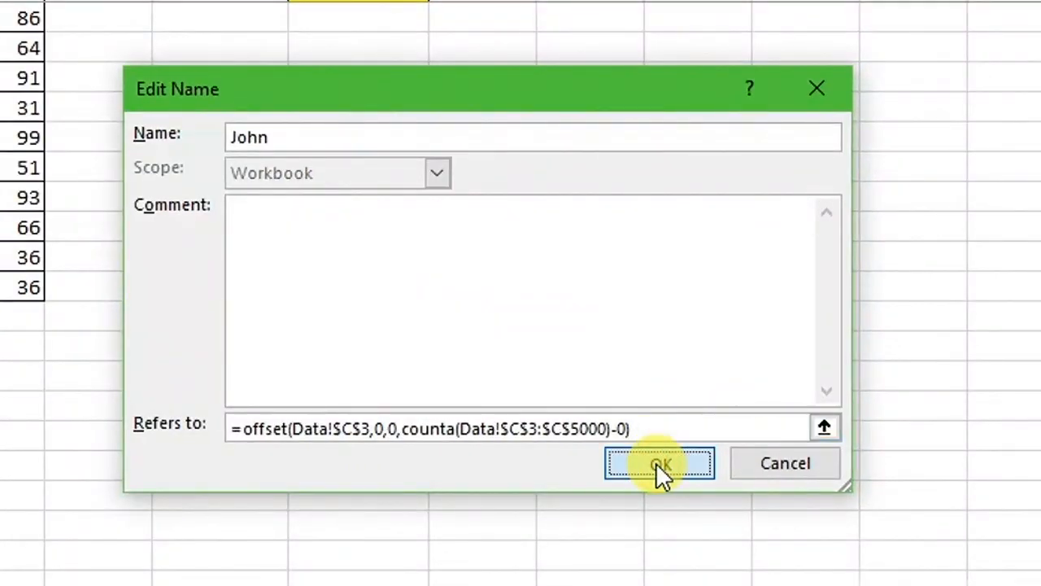
pyautogui.click(833, 572)
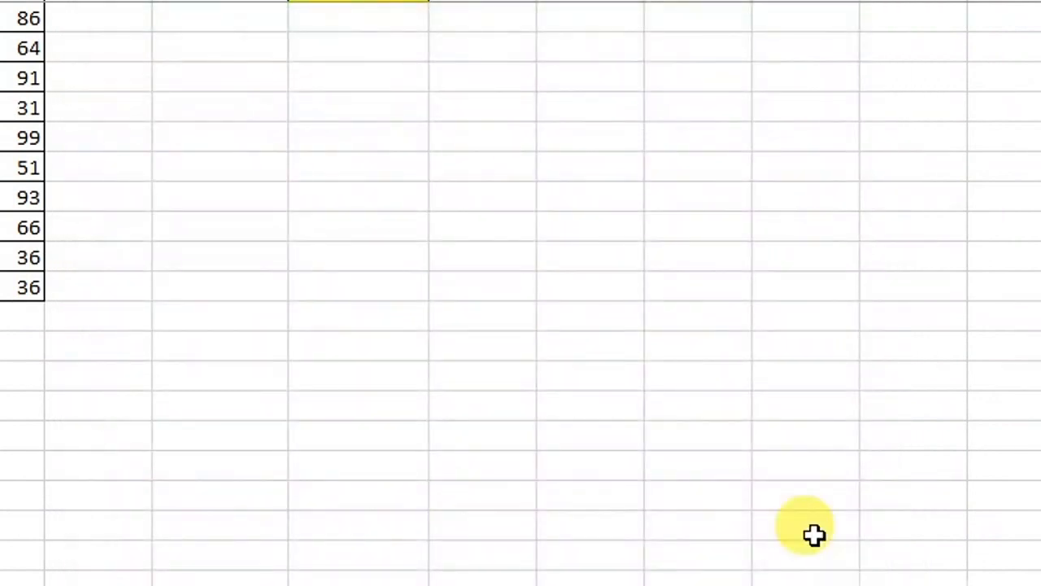
# Check the SUM formula in K2 against the sum of the selected column C values in C3:C42
pyautogui.scroll(7, 371, 187)
pyautogui.scroll(-7, 371, 187)
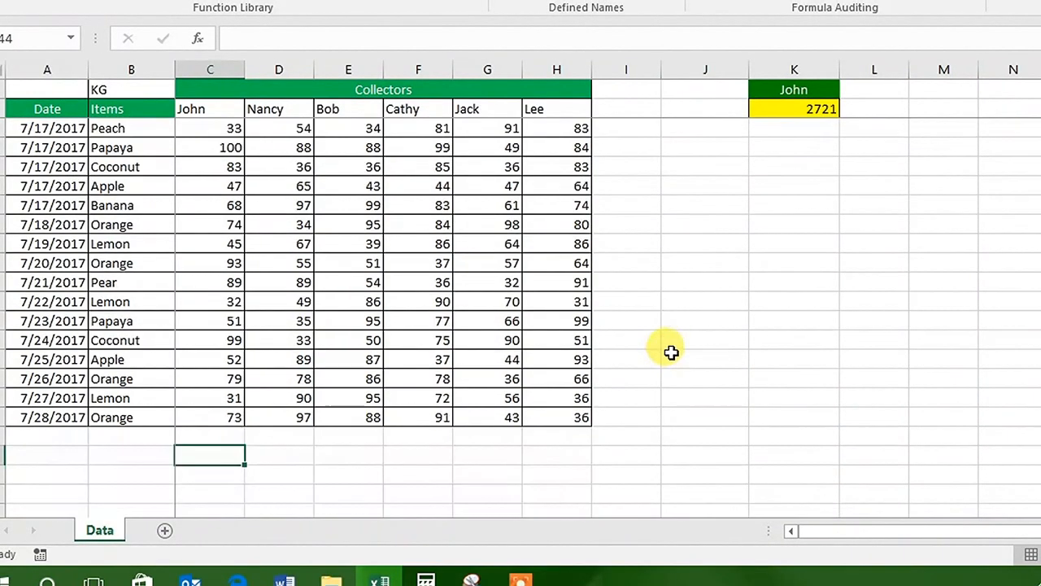
pyautogui.scroll(1, 669, 358)
pyautogui.scroll(-1, 671, 360)
pyautogui.scroll(-1, 668, 362)
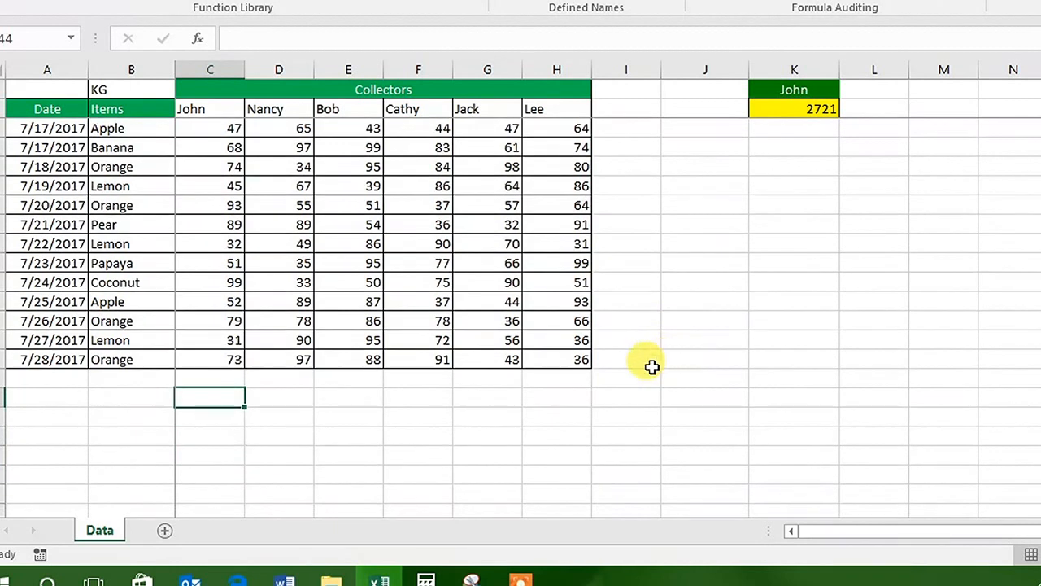
pyautogui.click(827, 110)
pyautogui.scroll(1, 258, 336)
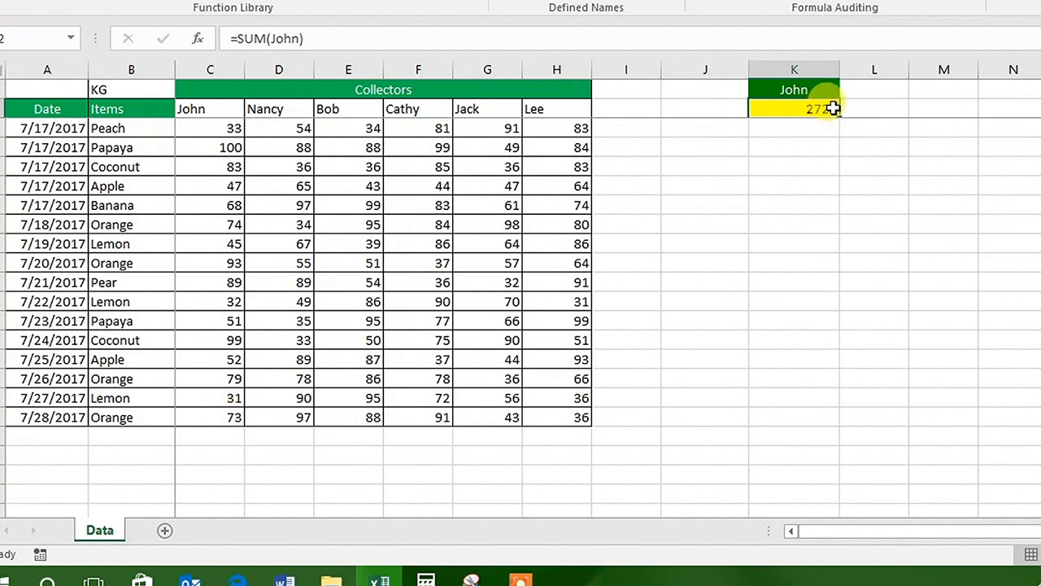
pyautogui.moveTo(227, 418); pyautogui.dragTo(221, 121)
pyautogui.scroll(-7, 355, 491)
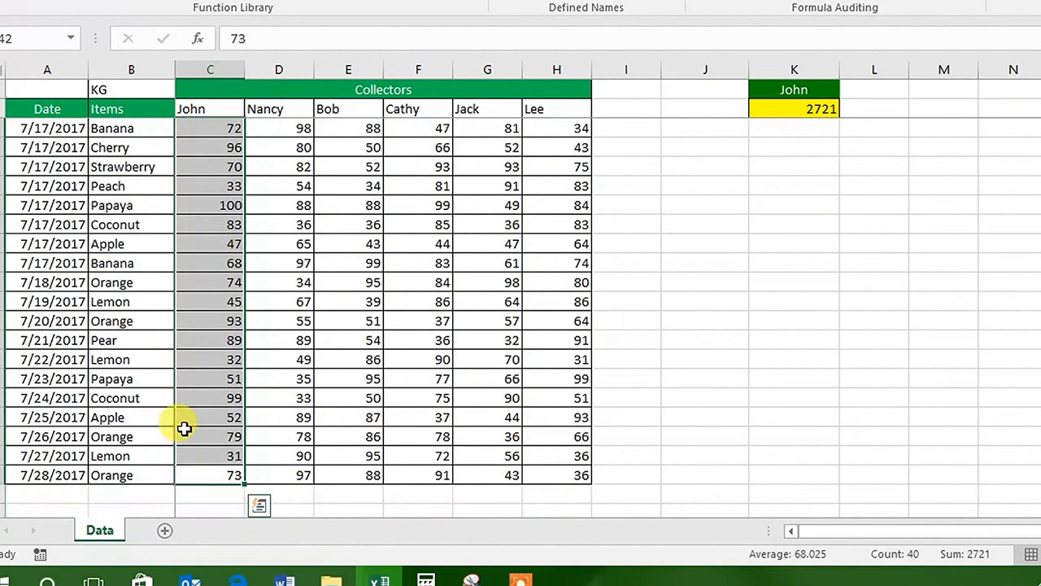
pyautogui.scroll(-1, 185, 428)
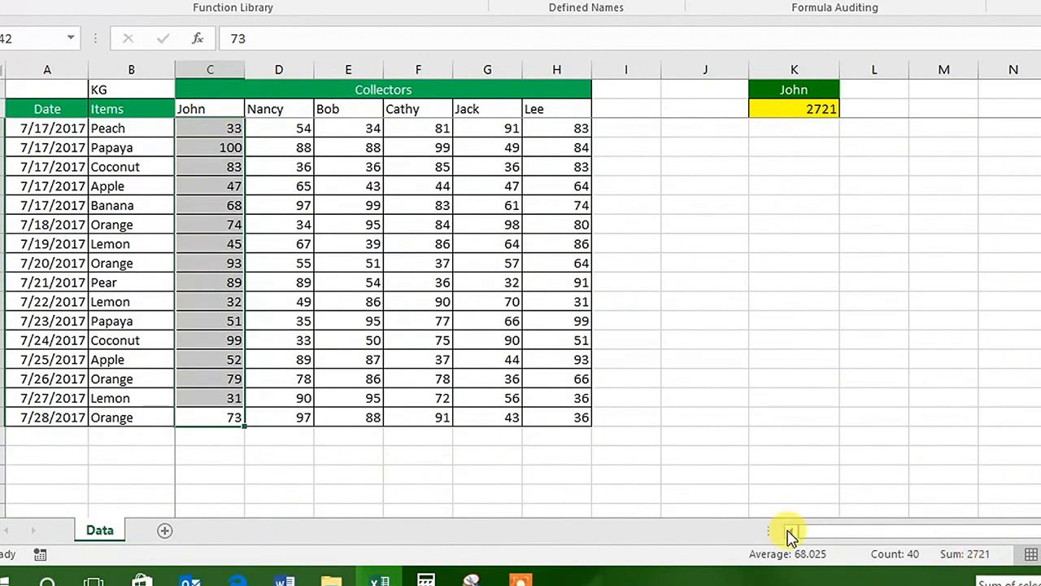
# Enter 100 in cell C43, directly below the last column C value
pyautogui.click(224, 439)
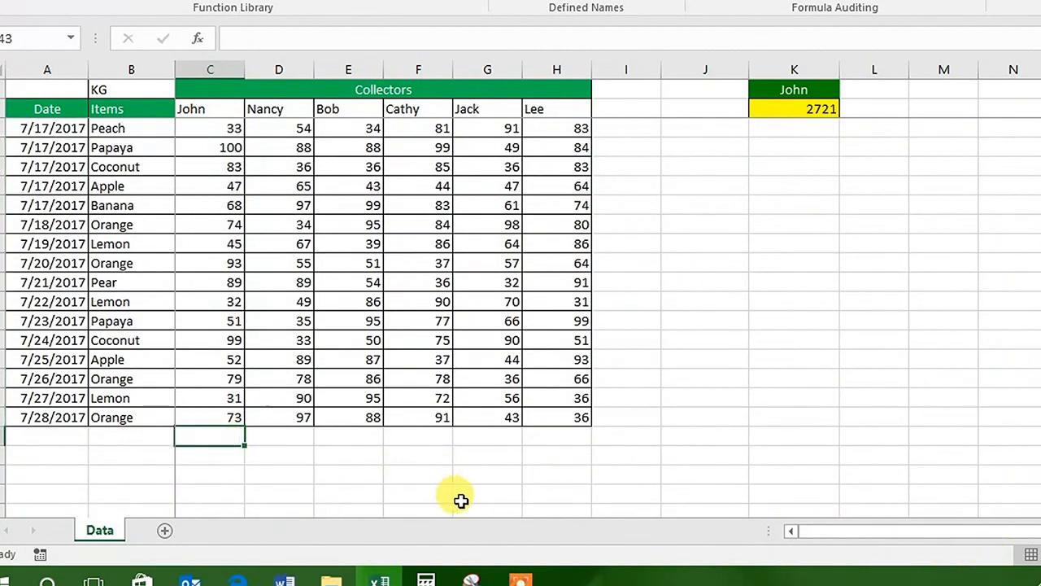
pyautogui.write('100')
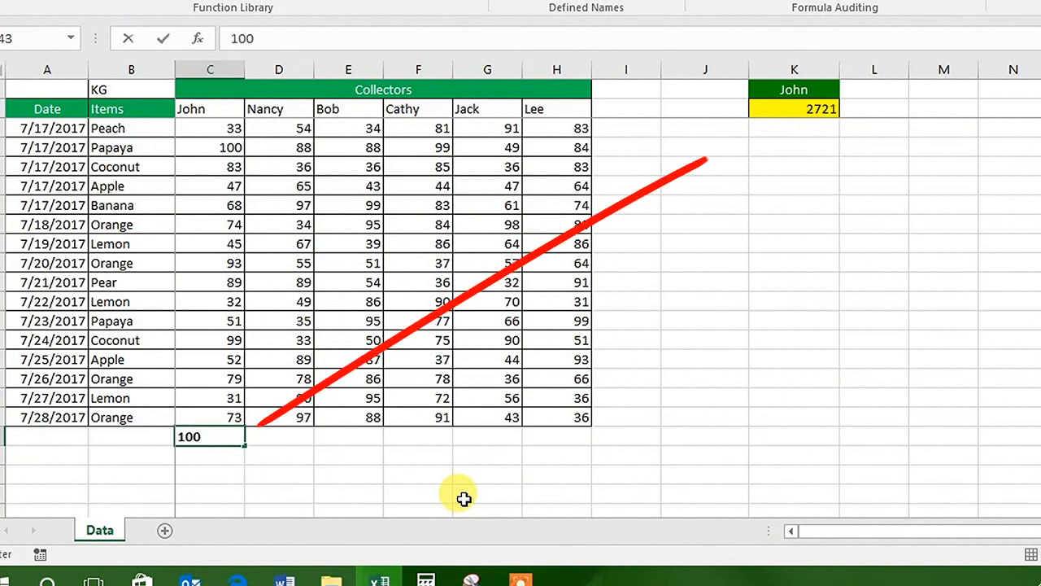
pyautogui.press('Return')
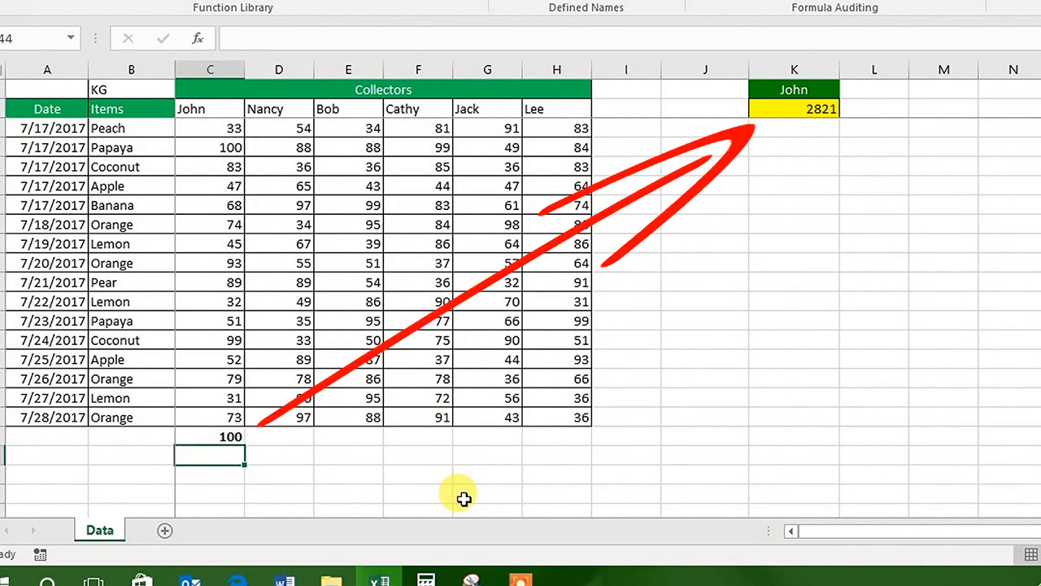
# Continue the column C values below the last entry with 100, 324, 1000, 234 and 234 in C44:C48
pyautogui.write('100')
pyautogui.press('Return')
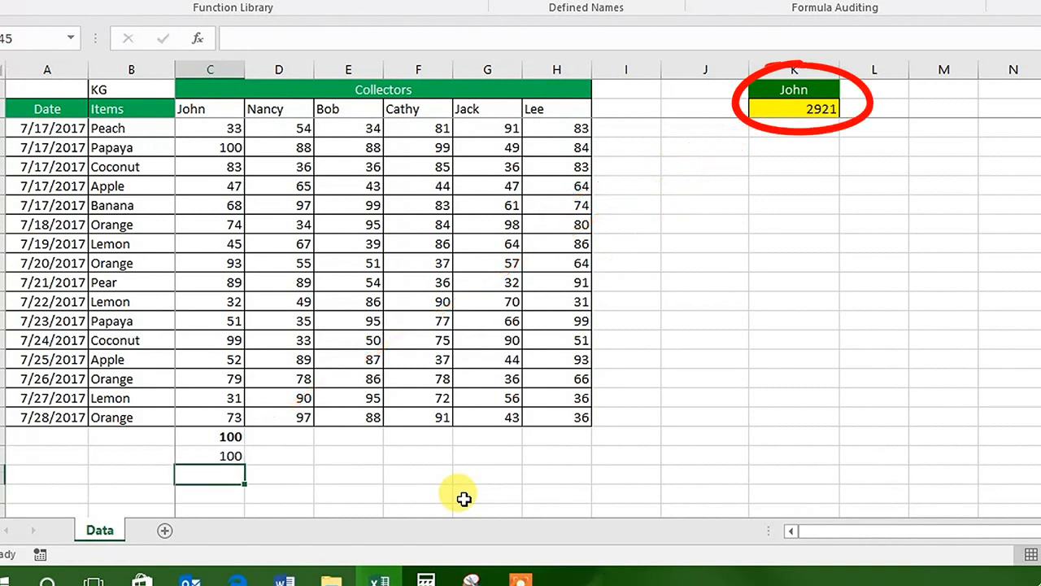
pyautogui.write('324')
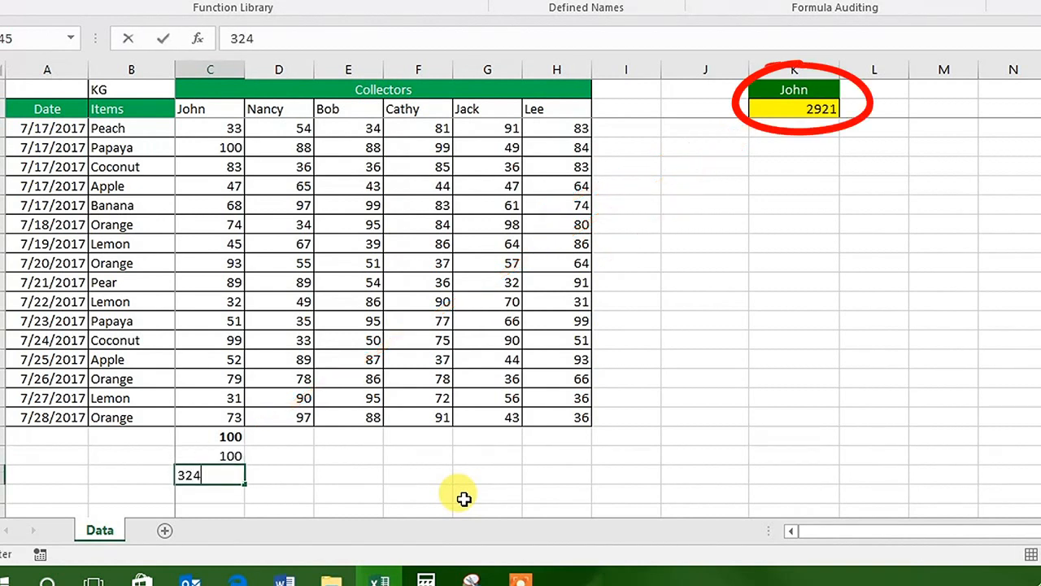
pyautogui.press('Return')
pyautogui.write('1000')
pyautogui.press('Return')
pyautogui.write('234')
pyautogui.press('Return')
pyautogui.write('234')
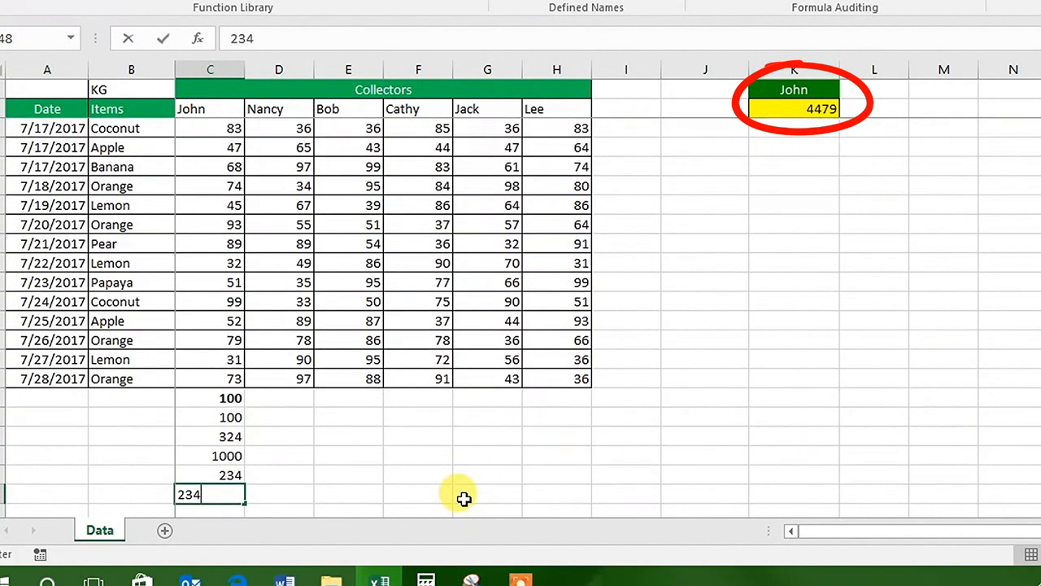
pyautogui.press('Return')
# Enter 34, 2342, 34, 234, 234, 234, 234, 23, 423, 423, 4, 42 and 3432 down cells C49:C61
pyautogui.write('34')
pyautogui.press('Return')
pyautogui.write('34 234 234 234 234 23 423 423 4 42 3432')
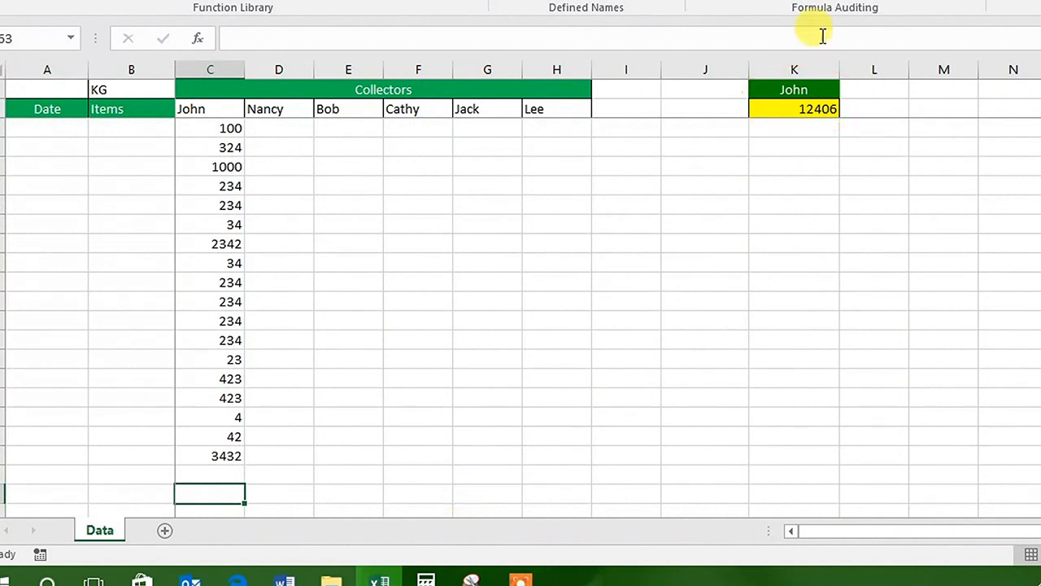
# Review the values added below the table in column C and the SUM formula in K2 that totals them
pyautogui.scroll(3, 210, 472)
pyautogui.scroll(-3, 211, 476)
pyautogui.click(224, 473)
pyautogui.scroll(3, 224, 468)
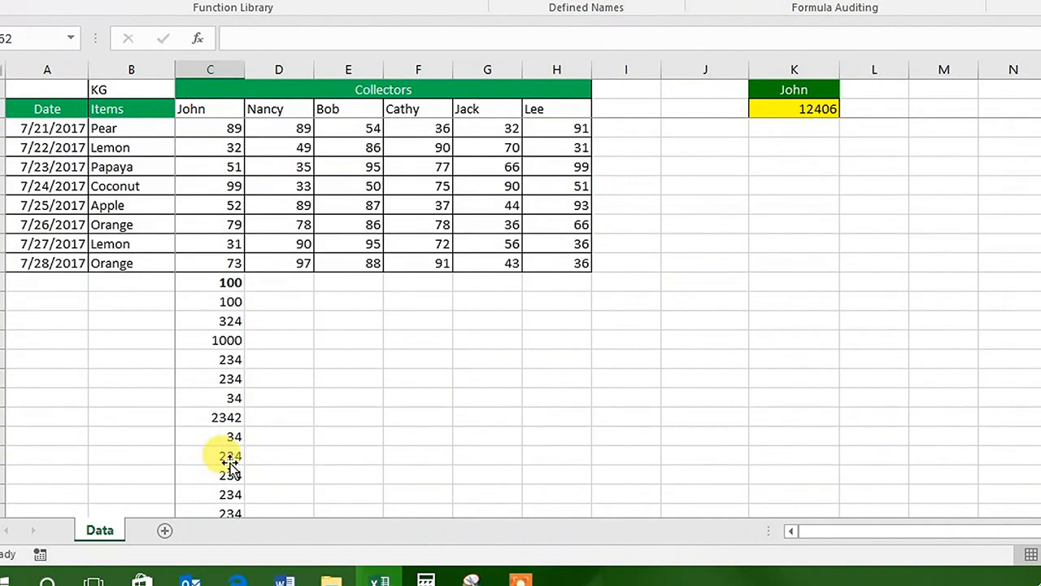
pyautogui.scroll(-1, 223, 459)
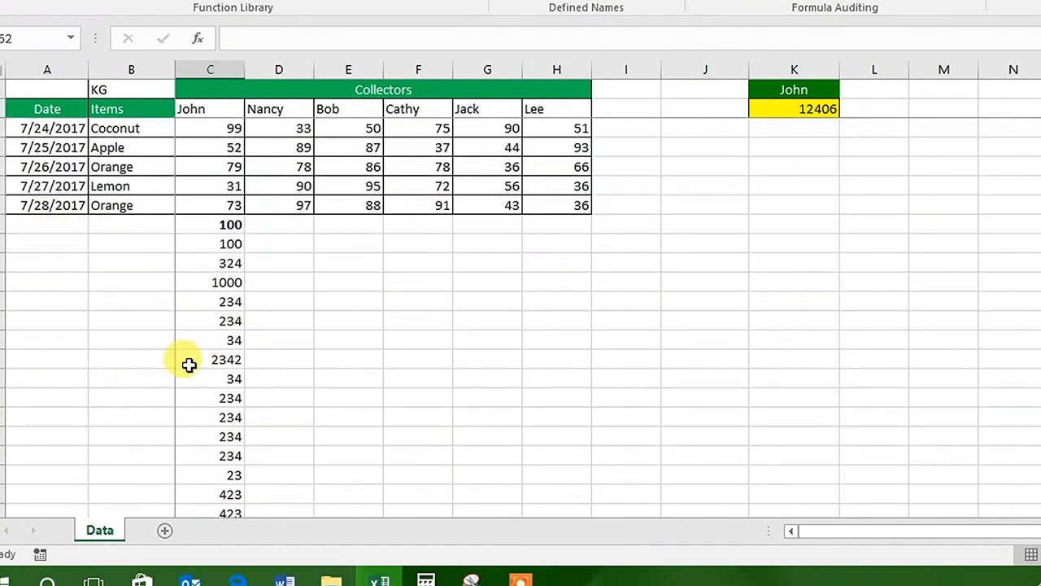
pyautogui.scroll(-2, 179, 474)
pyautogui.click(822, 106)
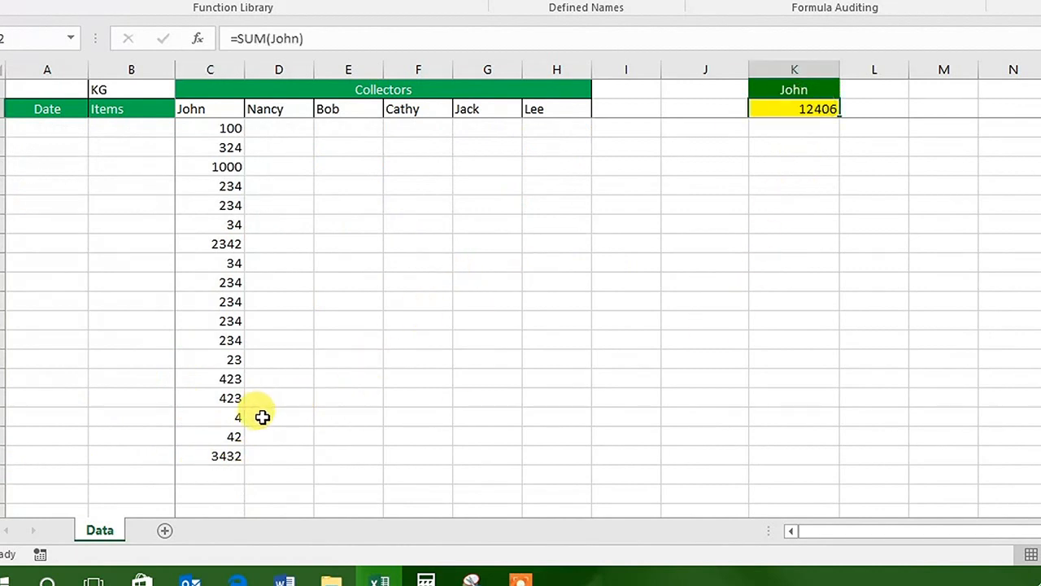
pyautogui.click(222, 419)
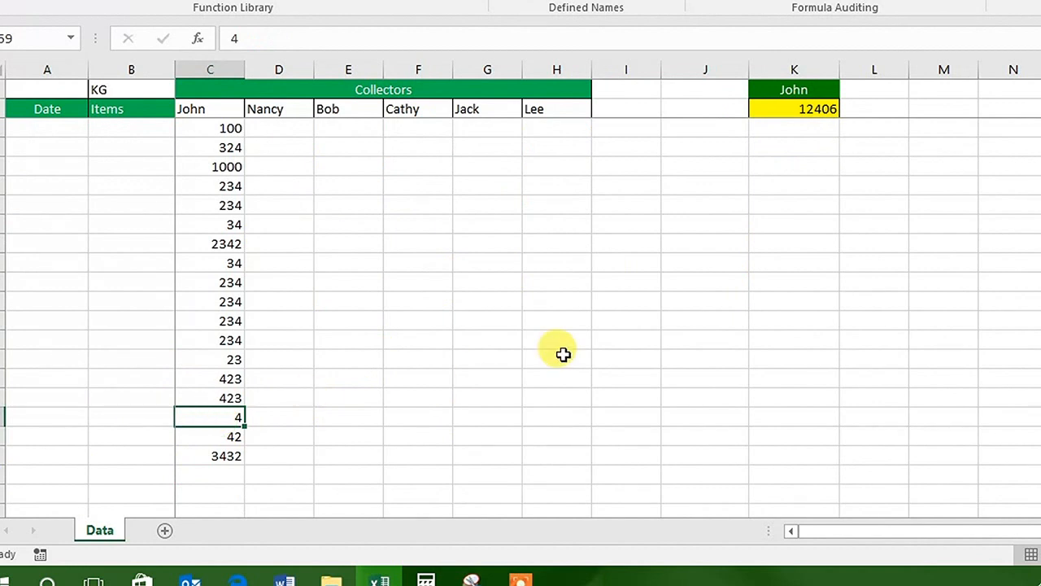
pyautogui.scroll(9, 561, 352)
pyautogui.scroll(-5, 560, 346)
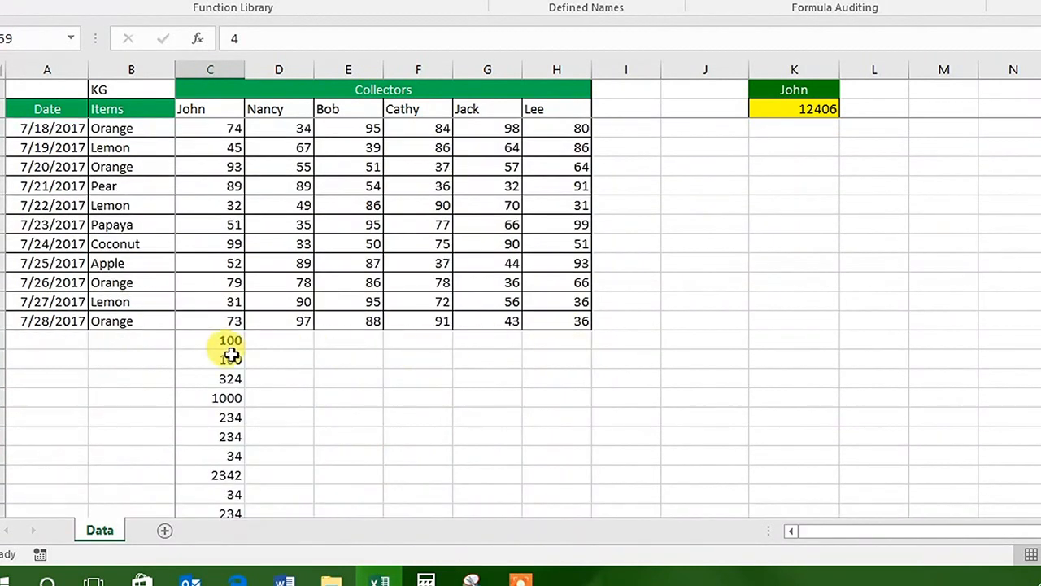